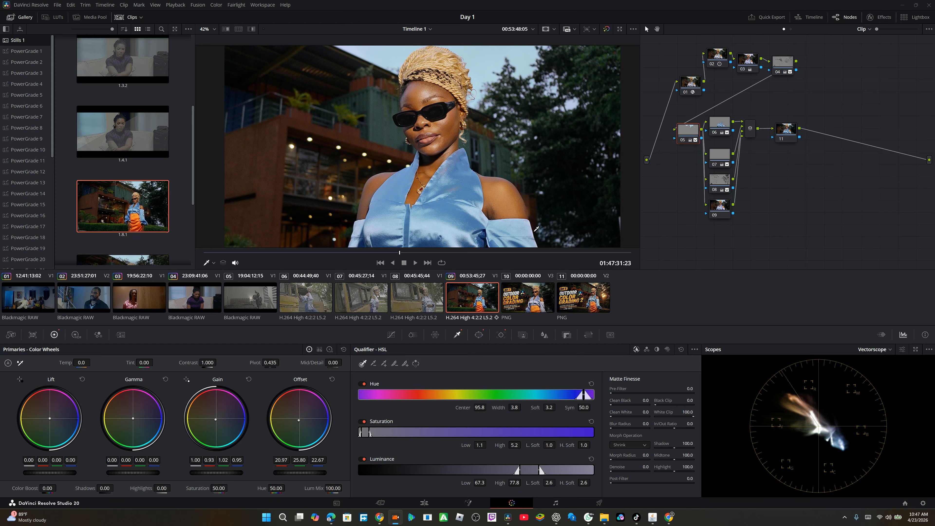
# - Move node 11 slightly up in the node graph and add a serial node after it
pyautogui.scroll(3, 537, 229)
pyautogui.scroll(-2, 536, 229)
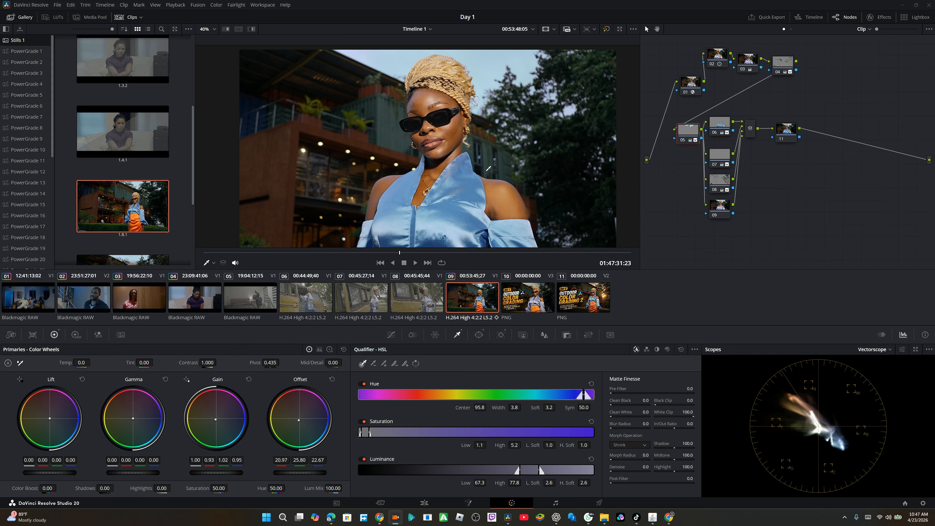
pyautogui.click(784, 139)
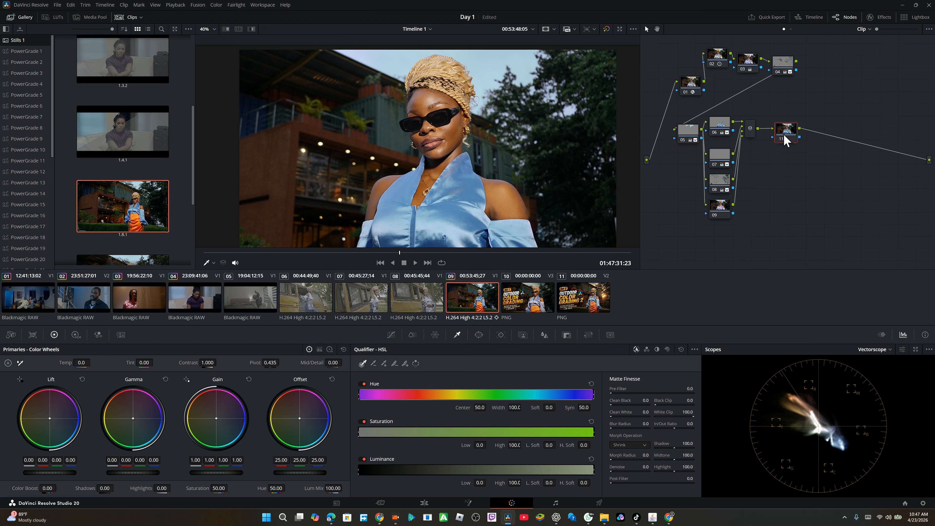
pyautogui.moveTo(785, 126); pyautogui.dragTo(779, 106)
pyautogui.rightClick(780, 107)
pyautogui.moveTo(820, 147)
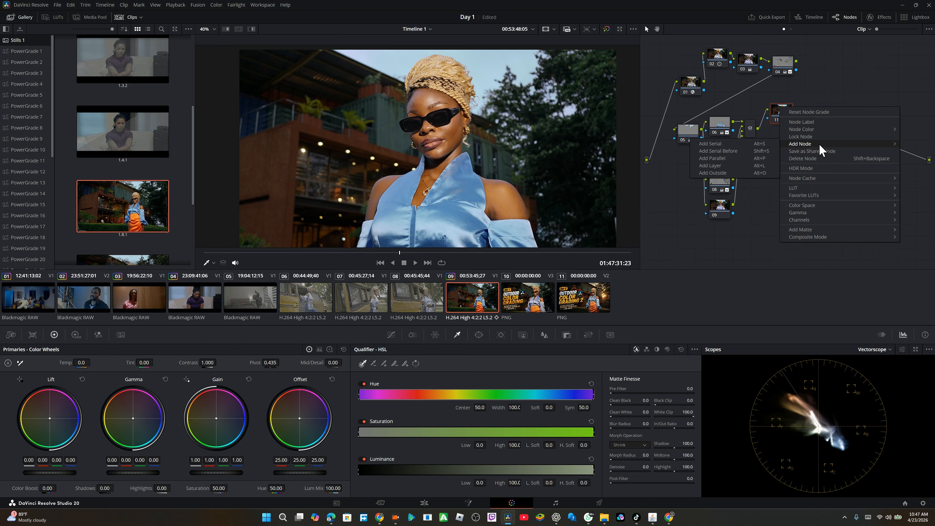
pyautogui.click(772, 116)
pyautogui.rightClick(772, 117)
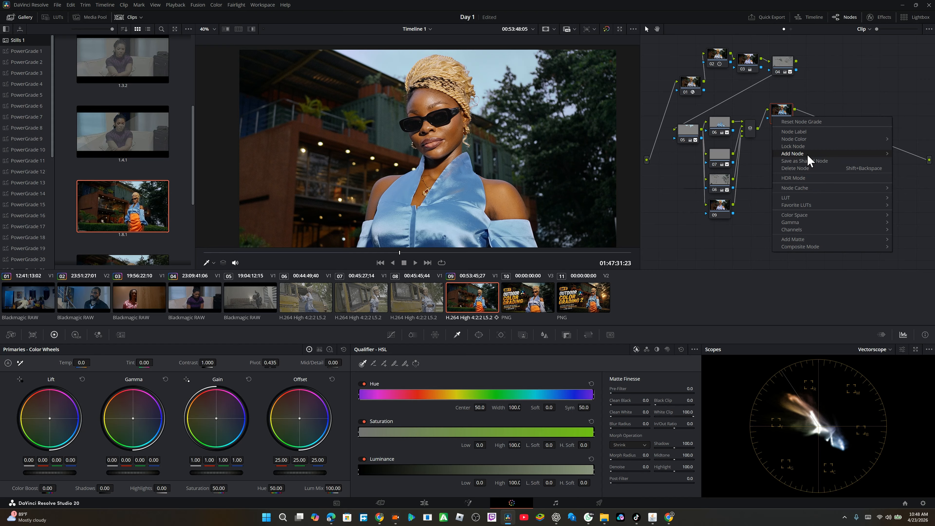
pyautogui.moveTo(807, 154)
pyautogui.click(747, 154)
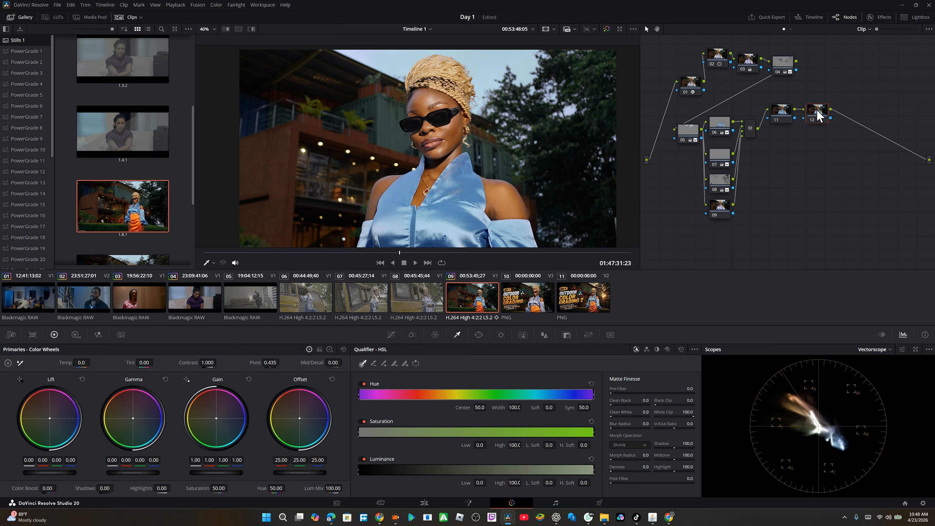
# - Add a parallel node to node 12
pyautogui.rightClick(817, 115)
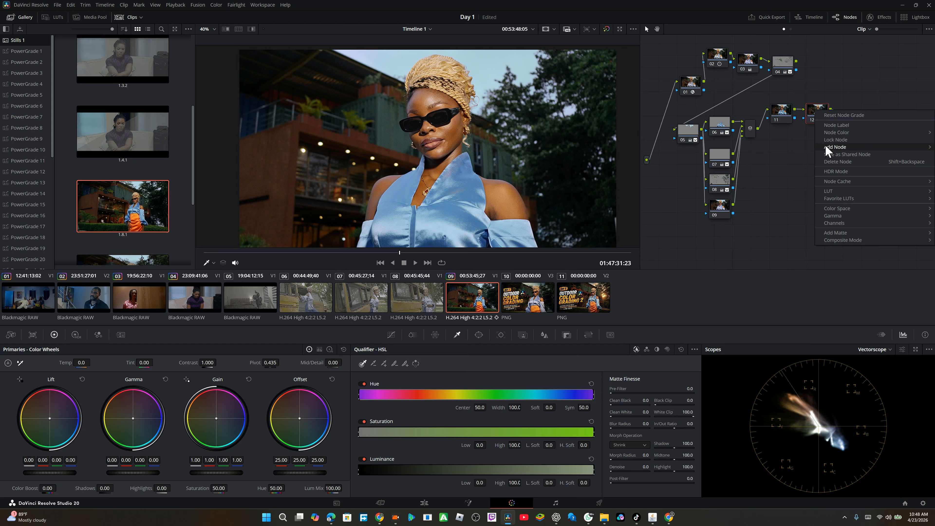
pyautogui.moveTo(826, 148)
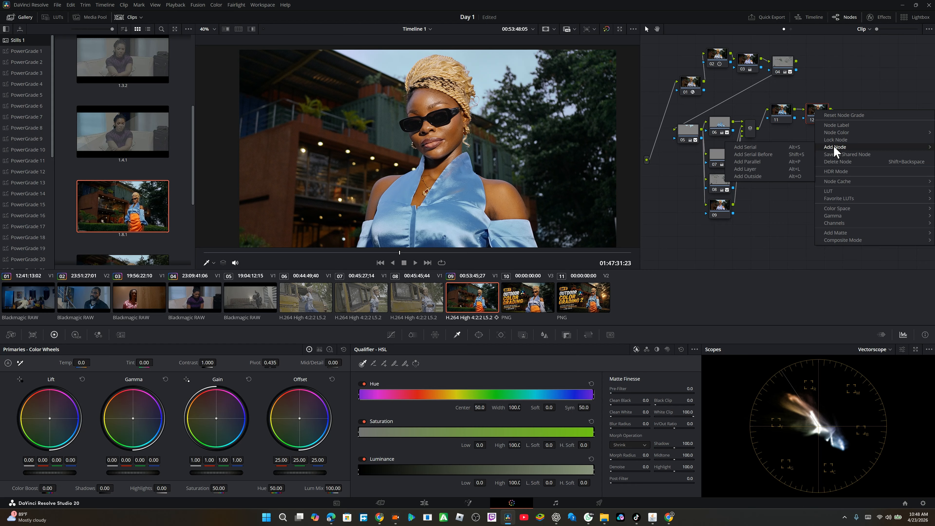
pyautogui.click(772, 162)
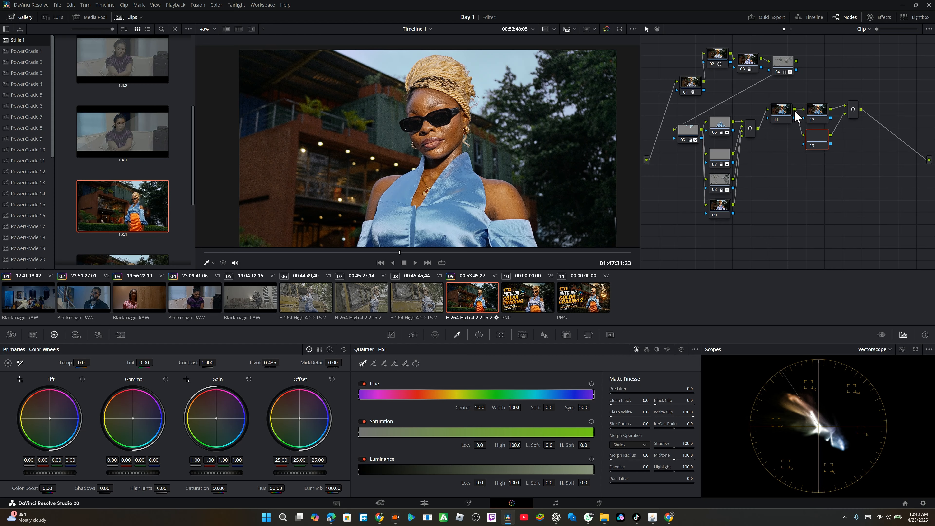
# - On node 11, turn on the Highlight view and sample the skin on the woman's forehead with the HSL qualifier
pyautogui.click(780, 111)
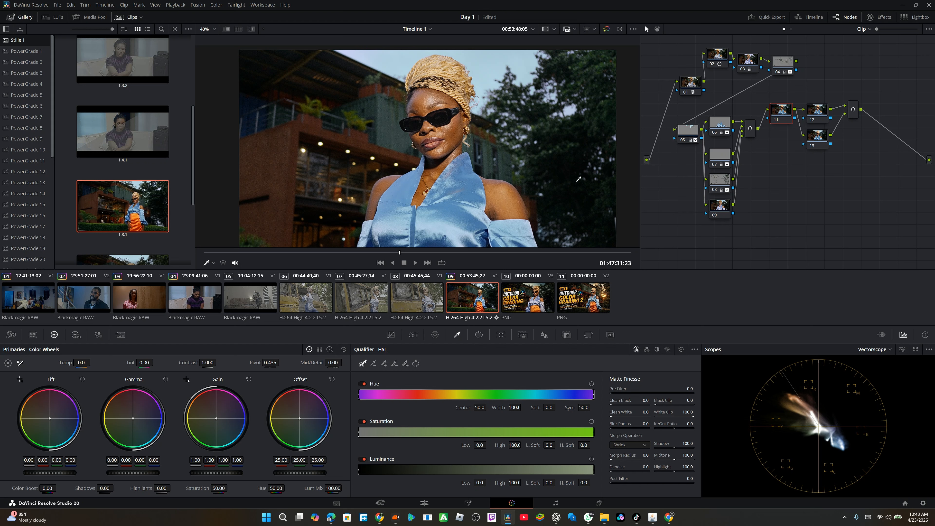
pyautogui.click(817, 111)
pyautogui.click(780, 116)
pyautogui.click(441, 95)
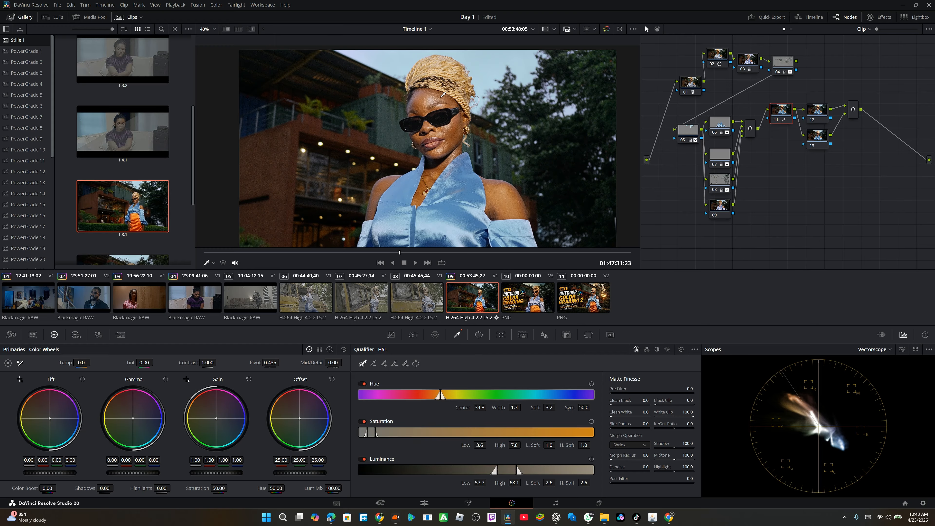
pyautogui.click(252, 29)
pyautogui.moveTo(419, 93); pyautogui.dragTo(433, 99)
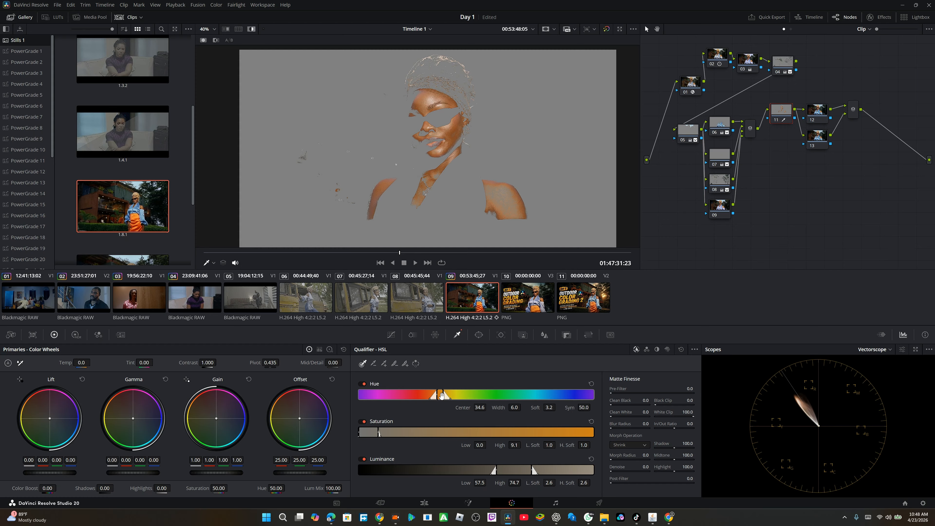
# - Refine the skin key to hue centre 29.9, width 17.1, luminance 55.6 to 72.8, blur radius 25.5 and denoise 8.6, then turn off Highlight
pyautogui.moveTo(441, 396)
pyautogui.mouseDown()
pyautogui.moveTo(424, 397)
pyautogui.moveTo(451, 396)
pyautogui.mouseUp()
pyautogui.moveTo(511, 473)
pyautogui.mouseDown()
pyautogui.moveTo(501, 473)
pyautogui.moveTo(512, 474)
pyautogui.mouseUp()
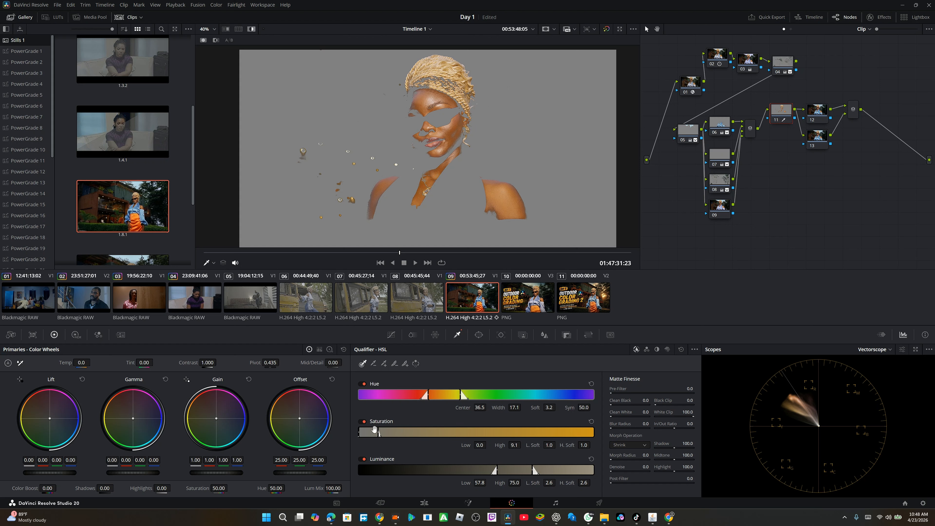
pyautogui.moveTo(371, 433)
pyautogui.mouseDown()
pyautogui.moveTo(384, 434)
pyautogui.moveTo(370, 436)
pyautogui.mouseUp()
pyautogui.moveTo(439, 393); pyautogui.dragTo(422, 394)
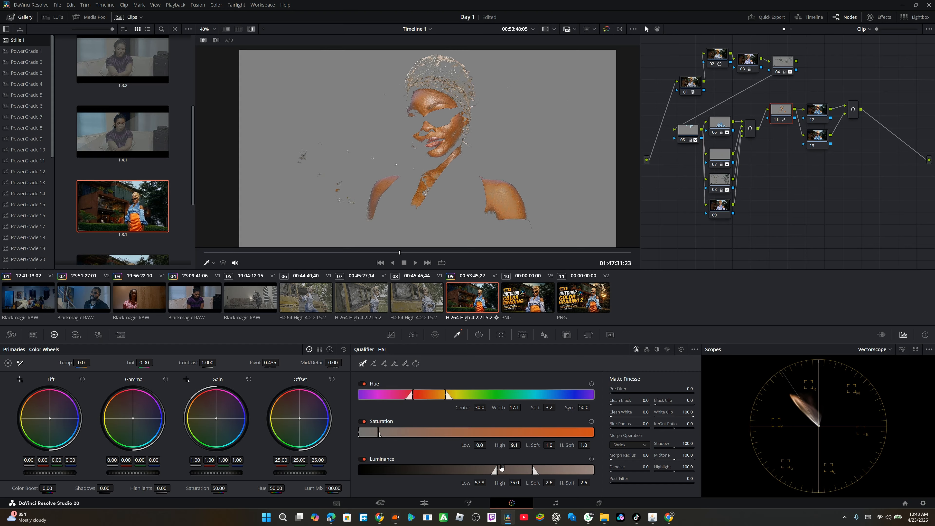
pyautogui.moveTo(504, 470); pyautogui.dragTo(498, 472)
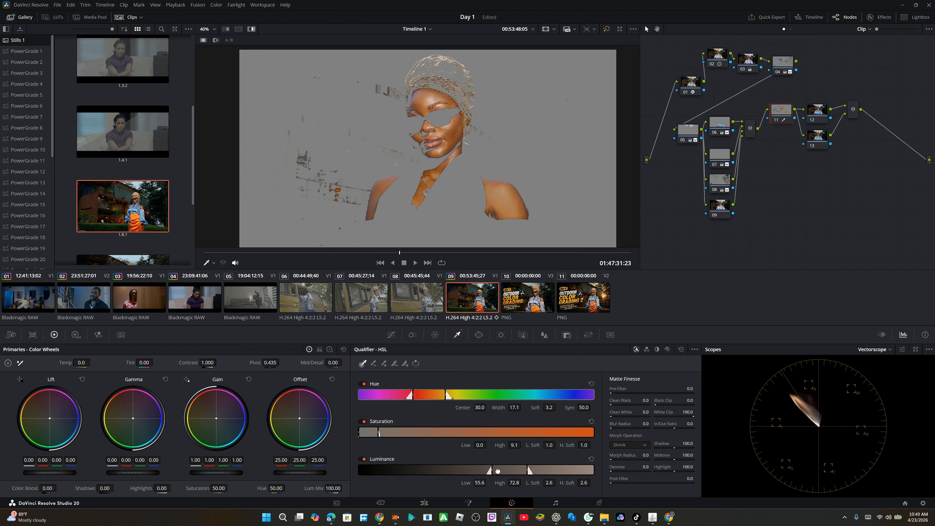
pyautogui.moveTo(429, 395); pyautogui.dragTo(429, 400)
pyautogui.moveTo(646, 467); pyautogui.dragTo(670, 466)
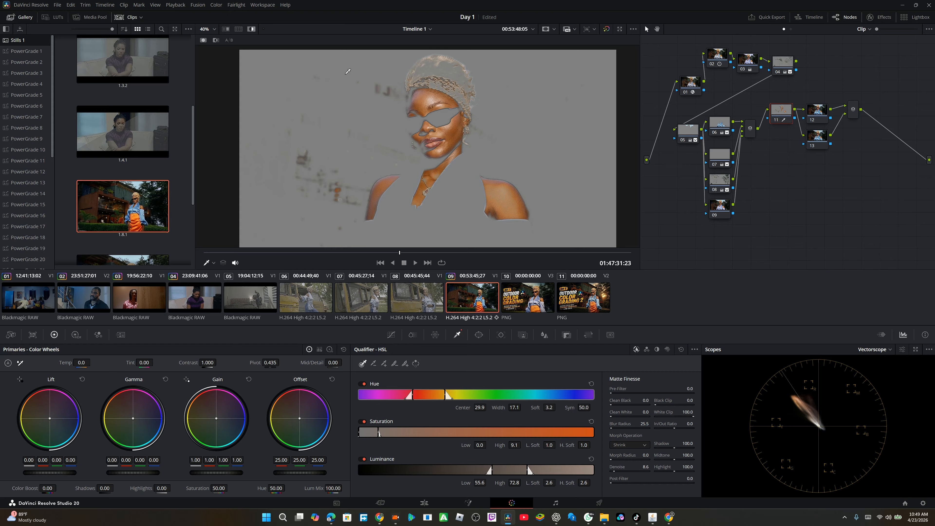
pyautogui.click(251, 28)
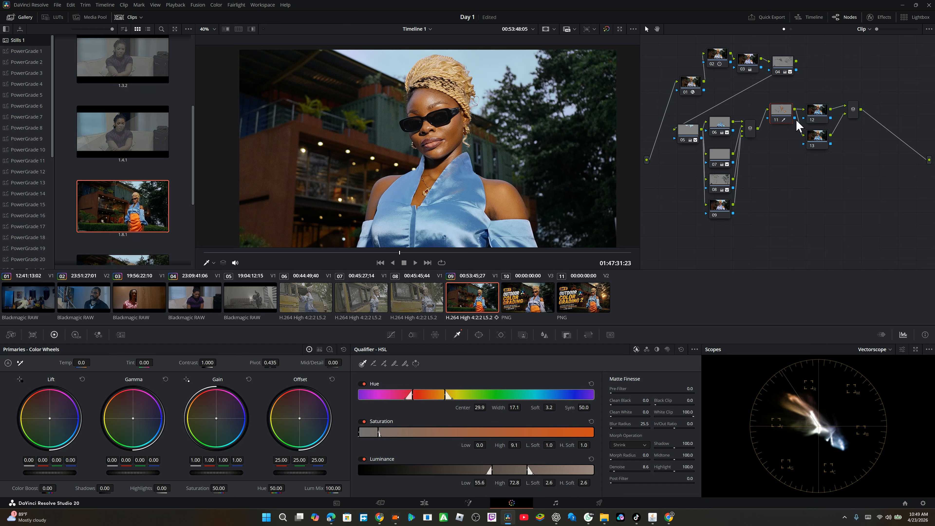
# - Connect node 11's key output to node 13's key input and select node 12
pyautogui.moveTo(794, 120); pyautogui.dragTo(810, 149)
pyautogui.click(818, 115)
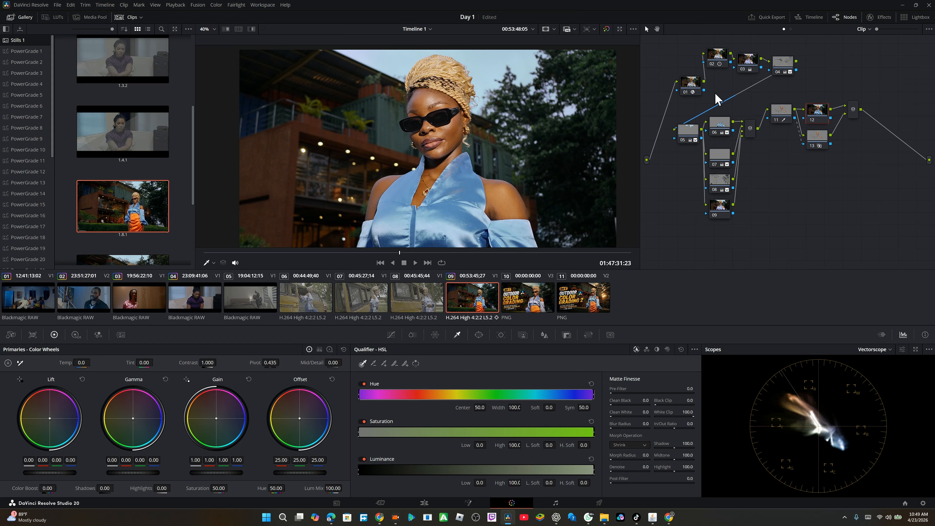
# - Add a serial node after the first parallel mixer and place it below the mixer, beside the parallel nodes
pyautogui.click(692, 84)
pyautogui.rightClick(750, 124)
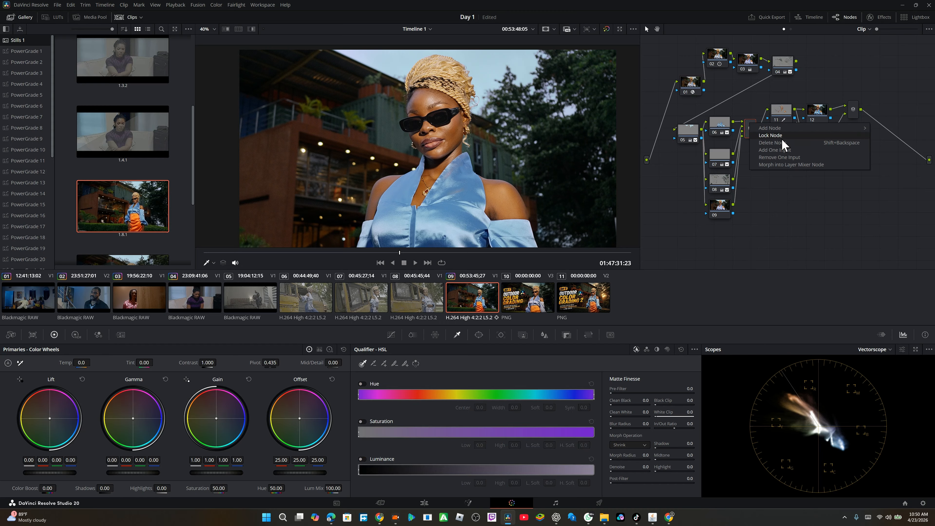
pyautogui.moveTo(777, 128)
pyautogui.click(718, 129)
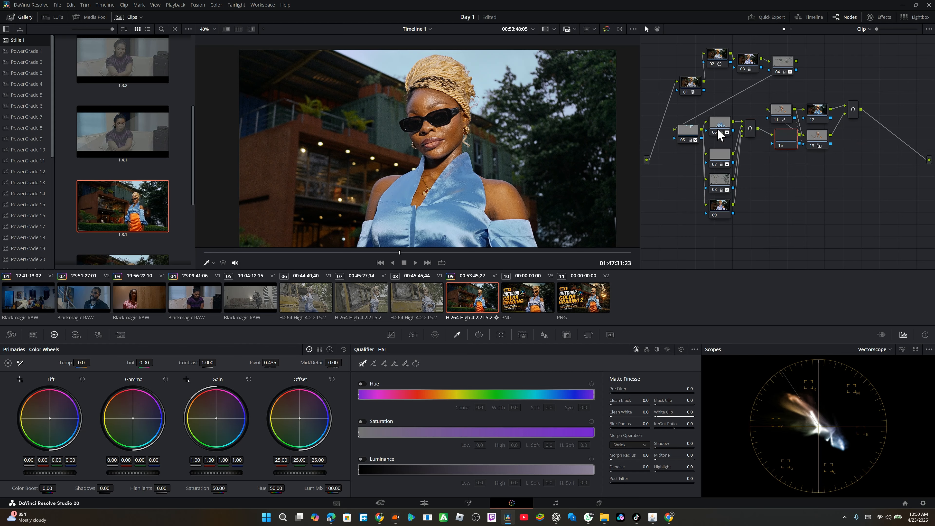
pyautogui.moveTo(784, 140); pyautogui.dragTo(761, 171)
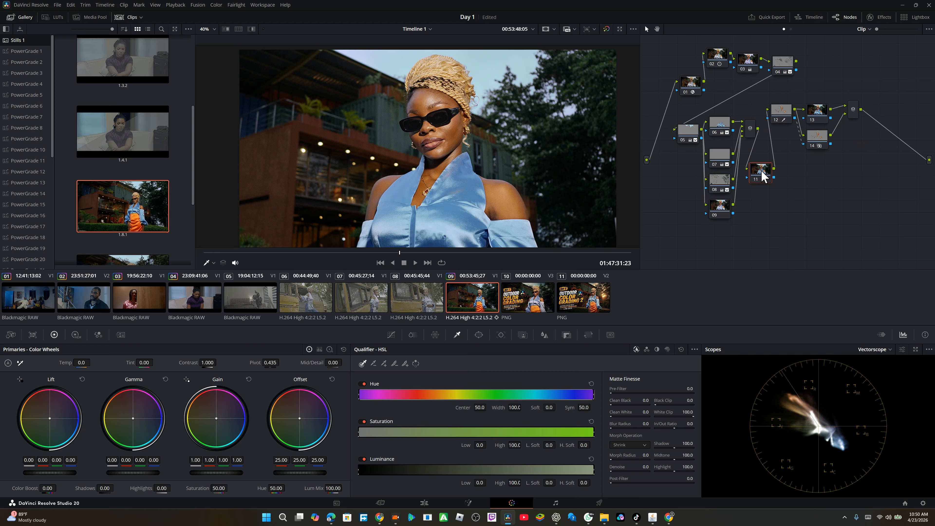
# - Set the HDR Global exposure to -0.50 on the new node 11 and compare the image with the node off and on
pyautogui.scroll(-1, 517, 166)
pyautogui.scroll(1, 517, 166)
pyautogui.scroll(-1, 517, 166)
pyautogui.scroll(1, 517, 167)
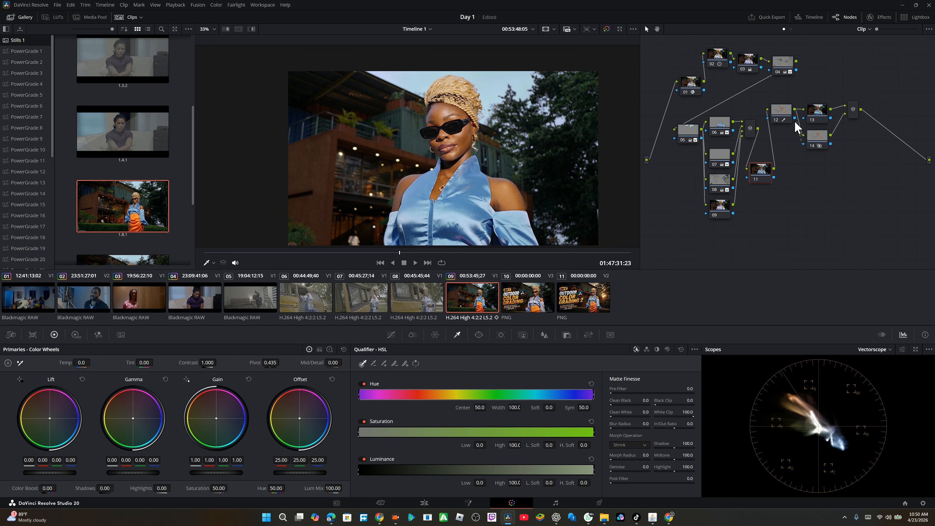
pyautogui.click(77, 335)
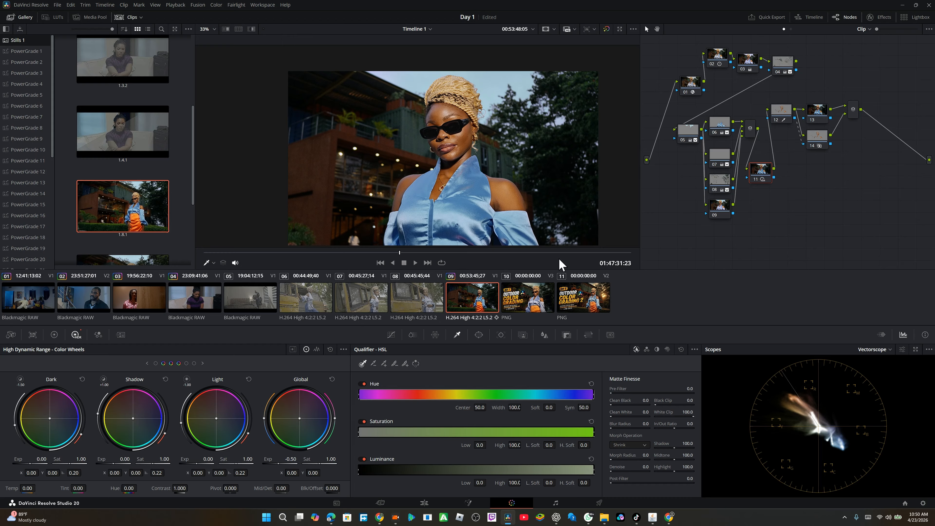
pyautogui.click(756, 179)
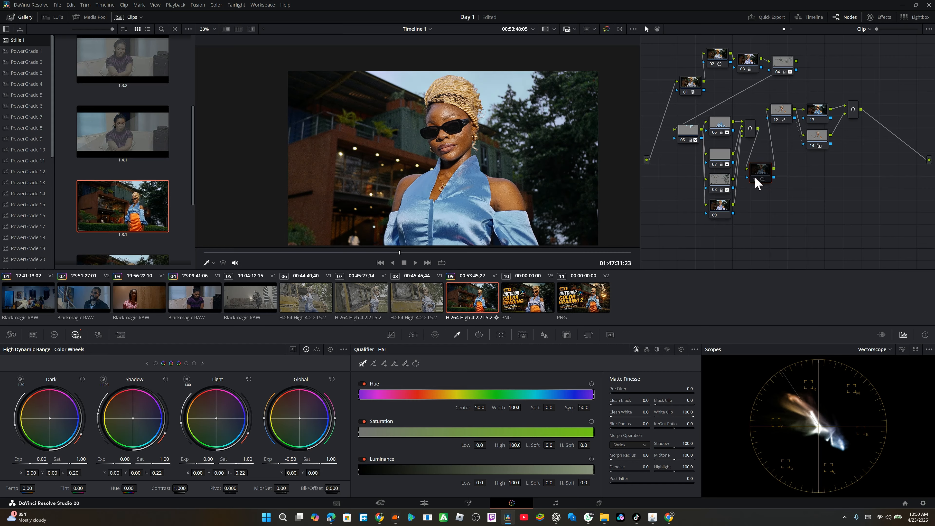
pyautogui.click(756, 179)
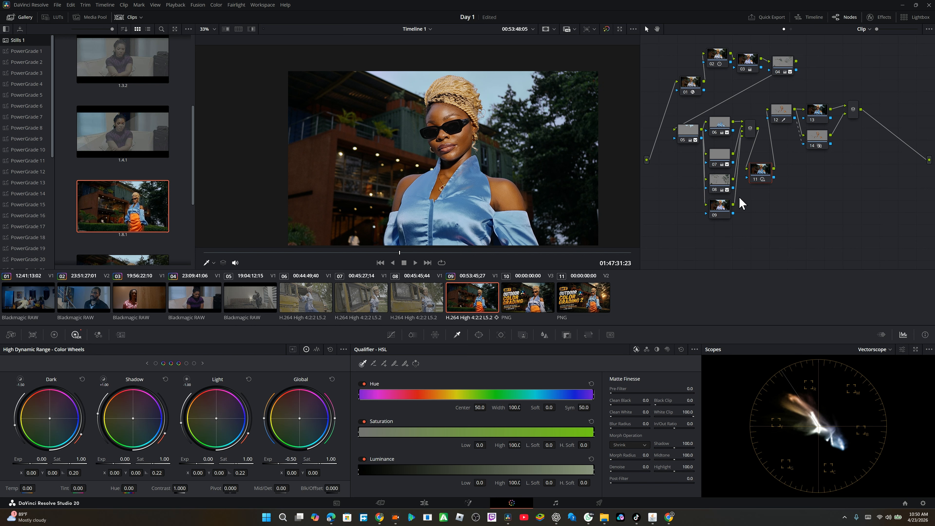
pyautogui.click(754, 180)
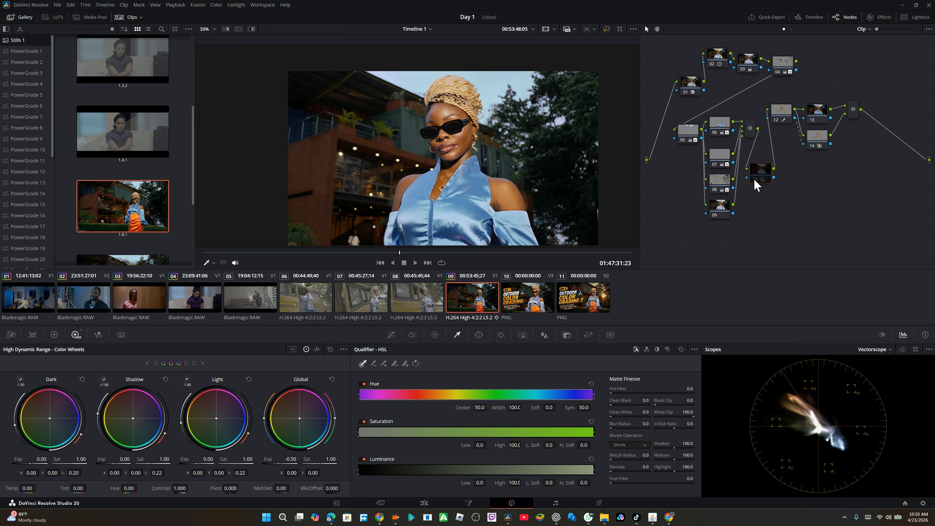
pyautogui.click(754, 180)
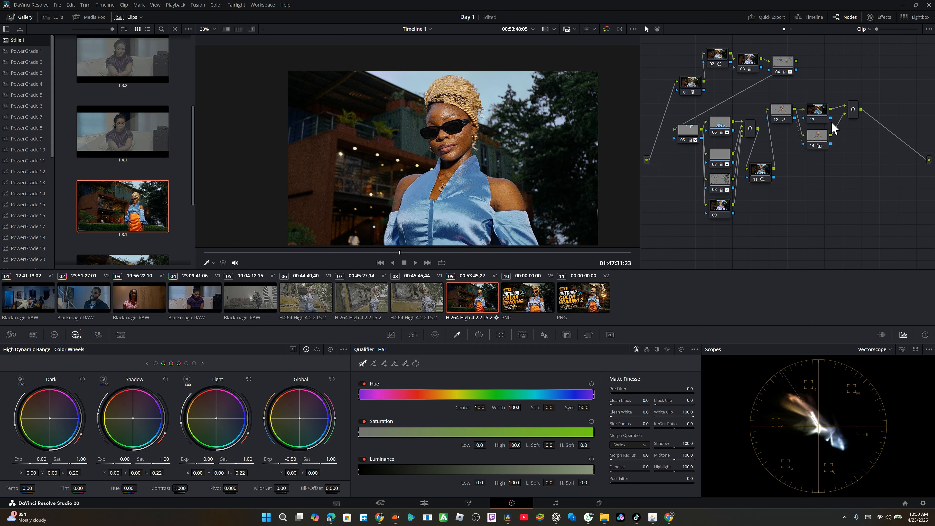
# - Preview the skin key on node 12 and shift its log Midtone wheel towards orange to 0.10, -0.01, -0.17
pyautogui.click(783, 111)
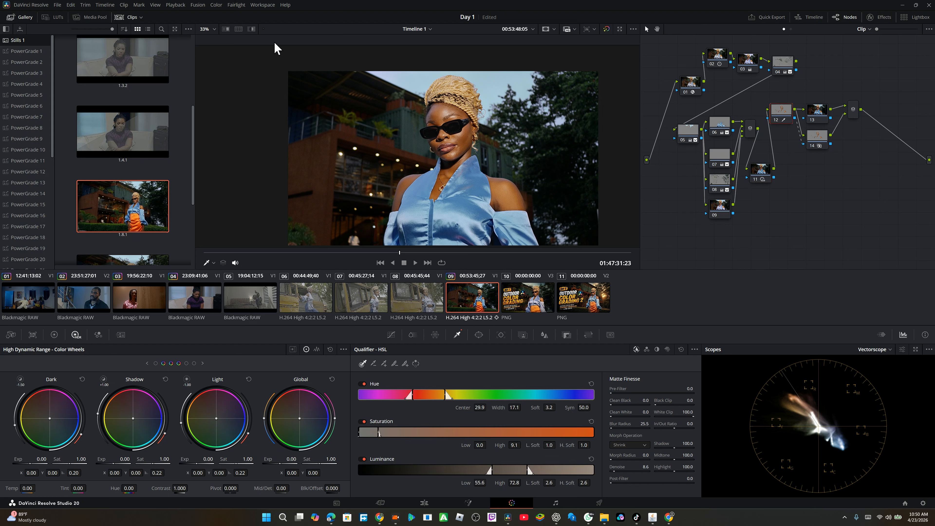
pyautogui.click(252, 29)
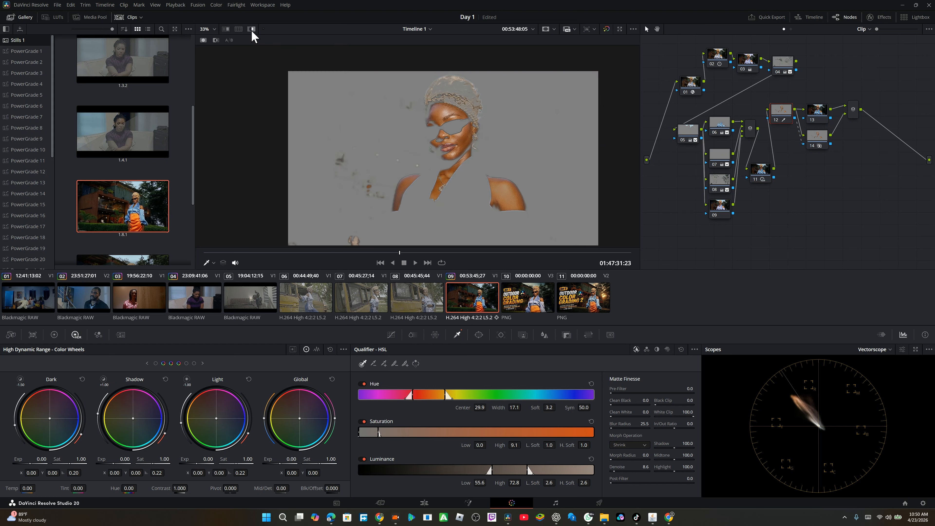
pyautogui.click(251, 29)
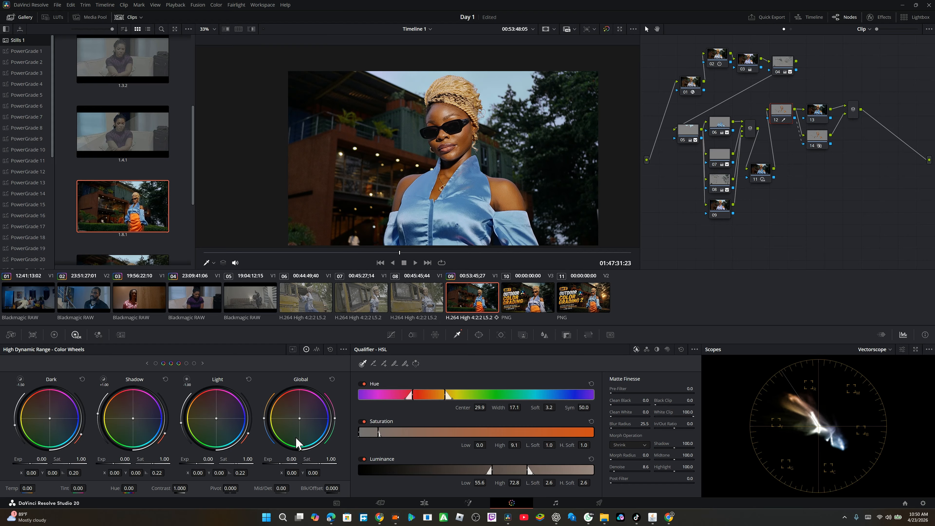
pyautogui.click(54, 335)
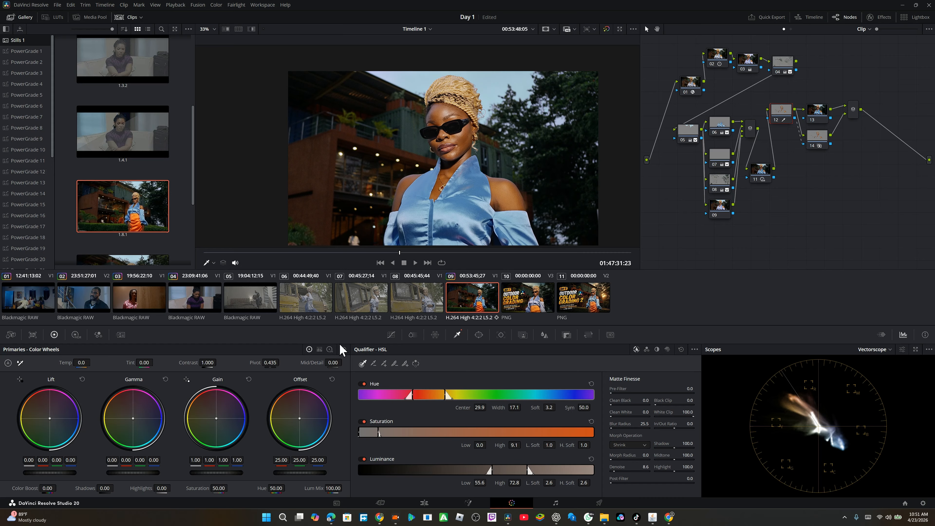
pyautogui.click(330, 349)
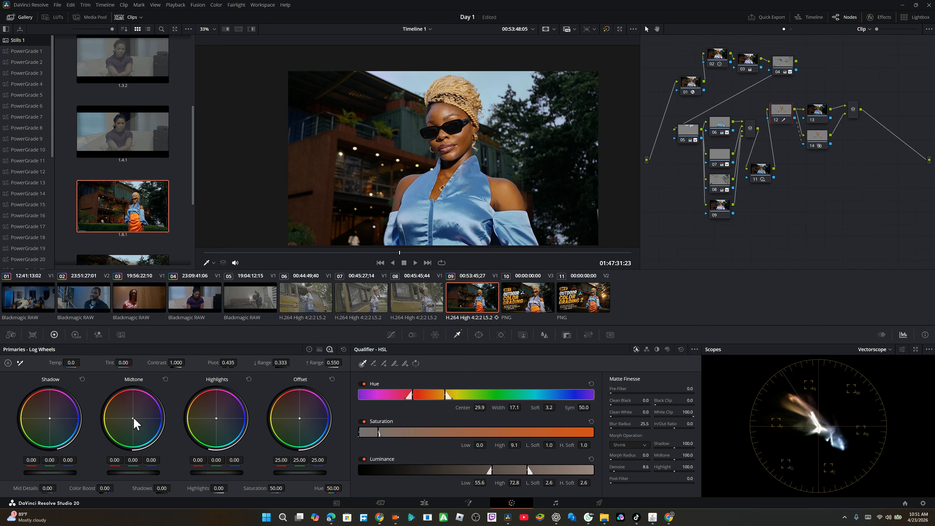
pyautogui.moveTo(133, 419); pyautogui.dragTo(128, 415)
# - Lower the red saturation to 0.82 on node 12's Hue vs Sat curve and compare the image with the node off and on
pyautogui.click(392, 334)
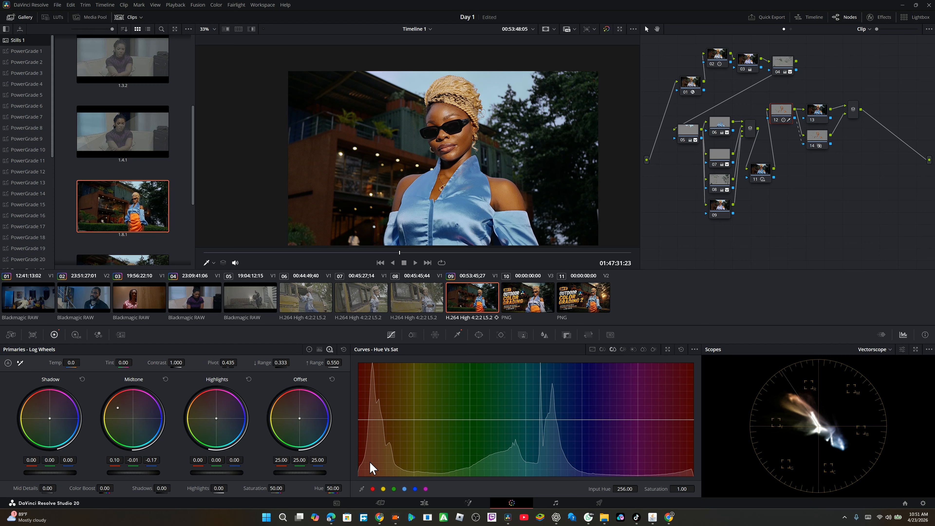
pyautogui.click(373, 489)
pyautogui.click(394, 489)
pyautogui.click(359, 419)
pyautogui.moveTo(362, 421); pyautogui.dragTo(357, 431)
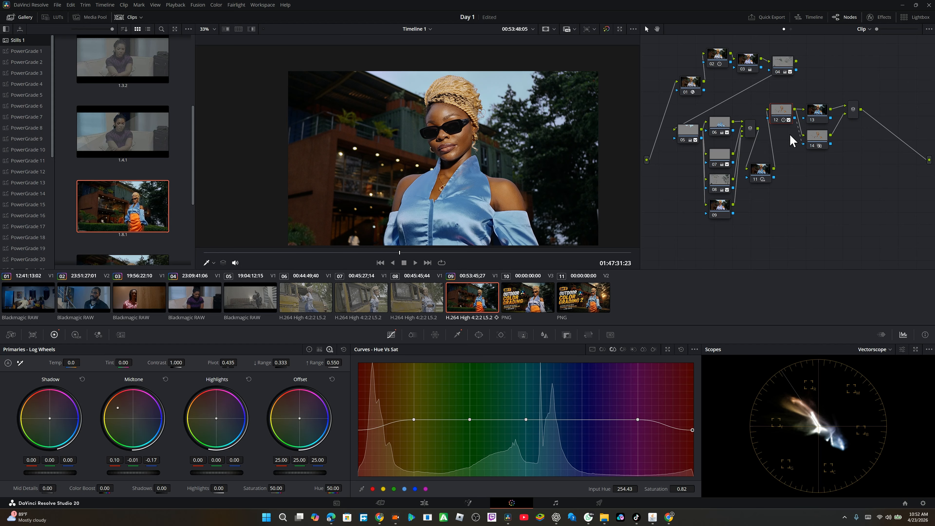
pyautogui.click(776, 120)
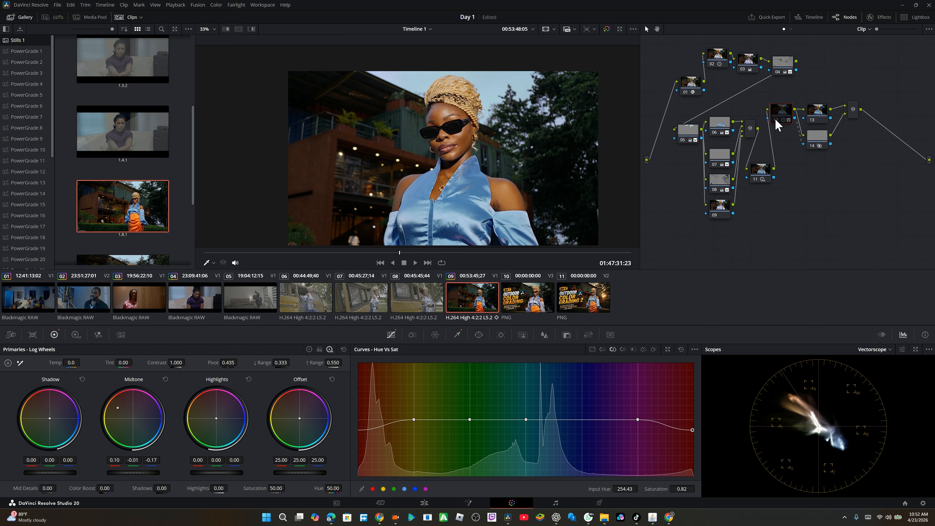
pyautogui.click(776, 120)
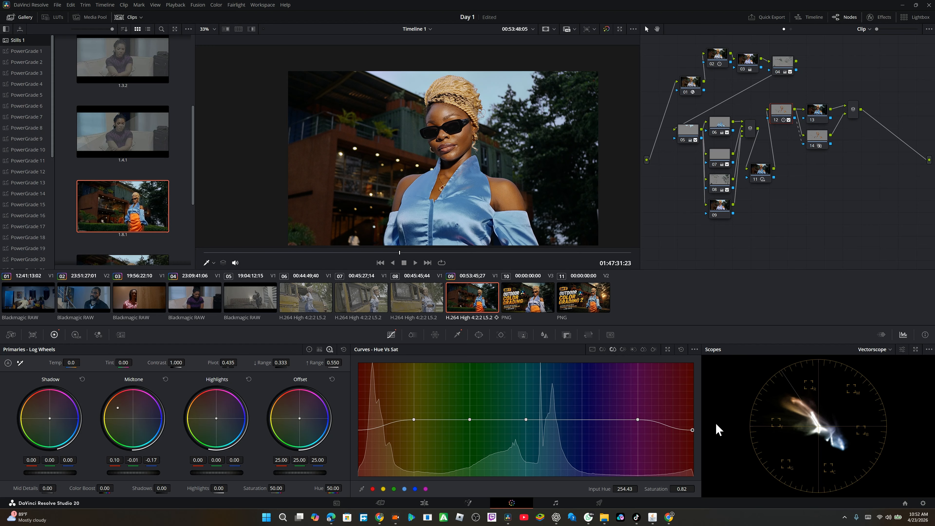
# - Move the red-end point on node 12's Hue vs Sat curve to input hue 245.83 and saturation 0.92
pyautogui.moveTo(693, 430); pyautogui.dragTo(703, 430)
pyautogui.moveTo(368, 426); pyautogui.dragTo(349, 424)
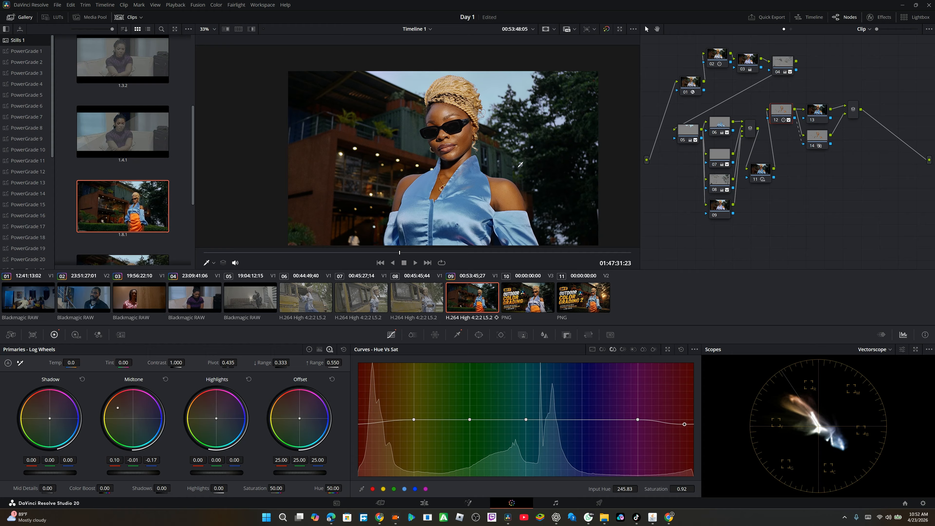
pyautogui.press('=')
pyautogui.click(648, 217)
# - Set node 12's Mid Details to -15.50 and check the skin full screen and in a short playback
pyautogui.moveTo(47, 488); pyautogui.dragTo(35, 488)
pyautogui.moveTo(52, 488); pyautogui.dragTo(53, 487)
pyautogui.press('p')
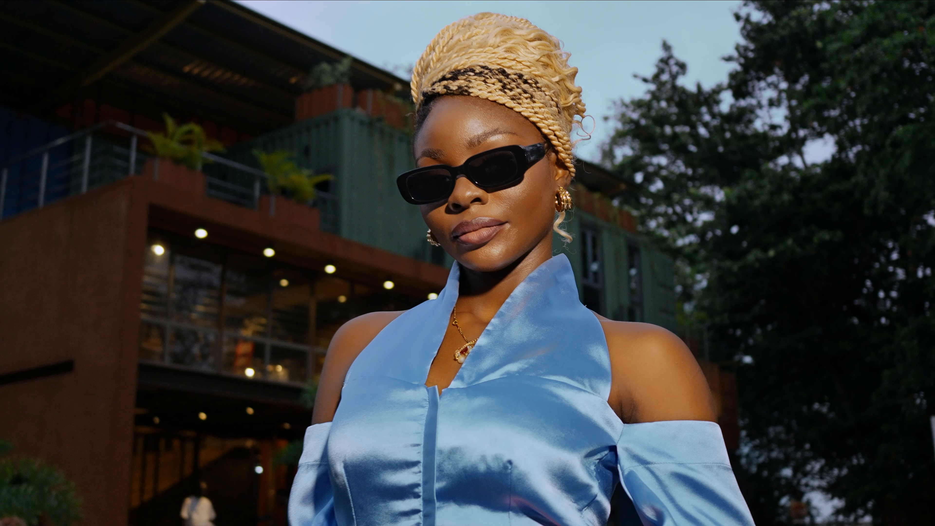
pyautogui.press('Escape')
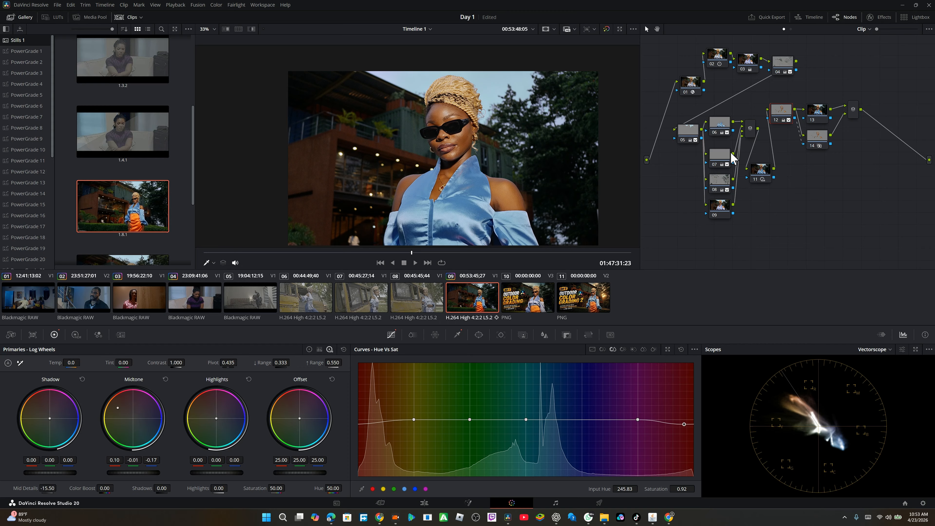
pyautogui.press('space')
pyautogui.press('space')
# - Push node 13's Offset wheel towards blue to 20.98, 25.75, 29.10 and compare the image with the node off and on
pyautogui.click(814, 110)
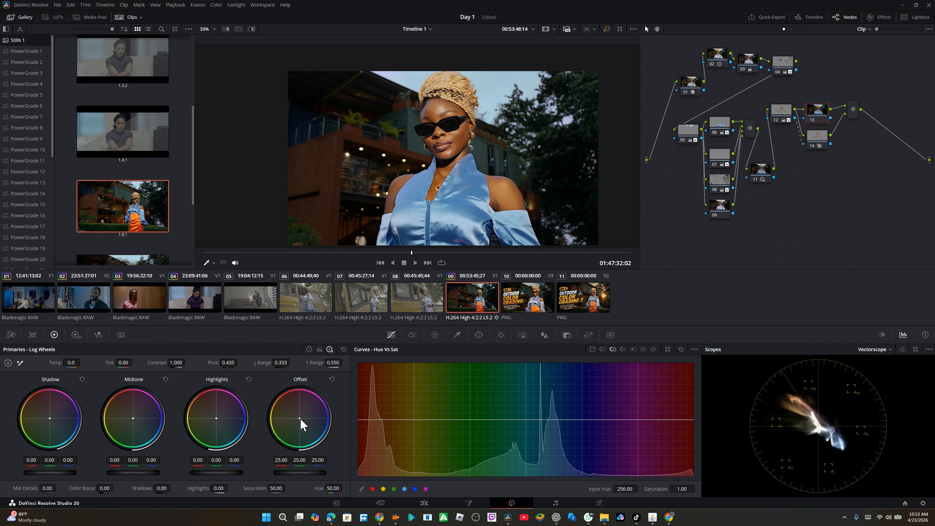
pyautogui.moveTo(300, 418); pyautogui.dragTo(300, 421)
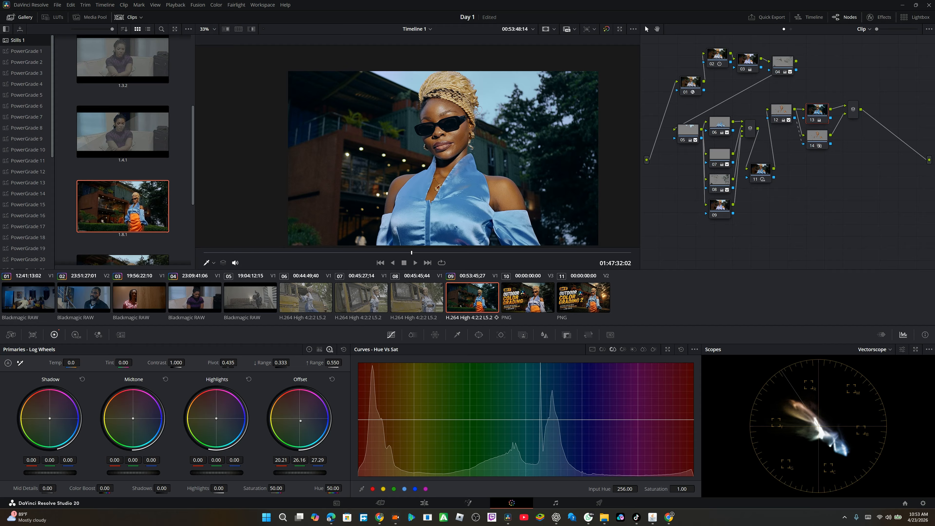
pyautogui.moveTo(301, 420); pyautogui.dragTo(301, 420)
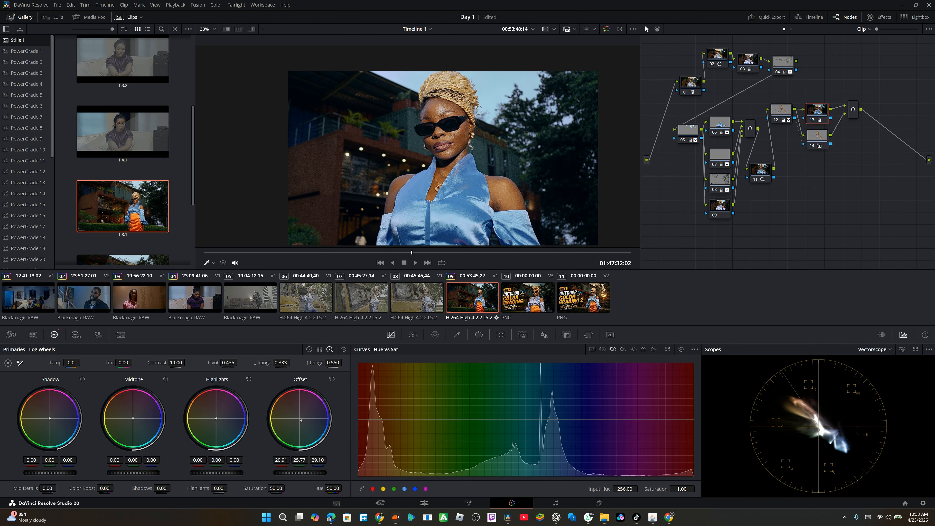
pyautogui.moveTo(301, 420); pyautogui.dragTo(302, 421)
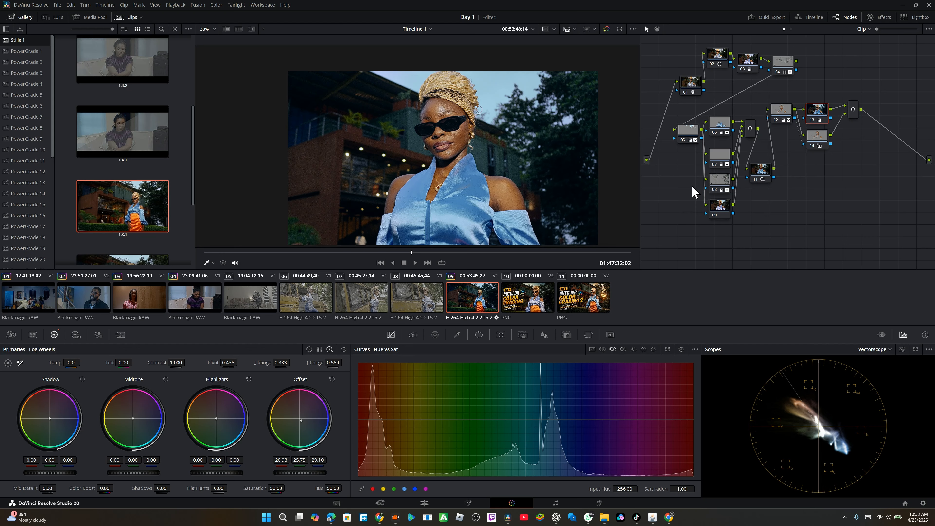
pyautogui.click(812, 119)
pyautogui.click(812, 120)
pyautogui.click(812, 119)
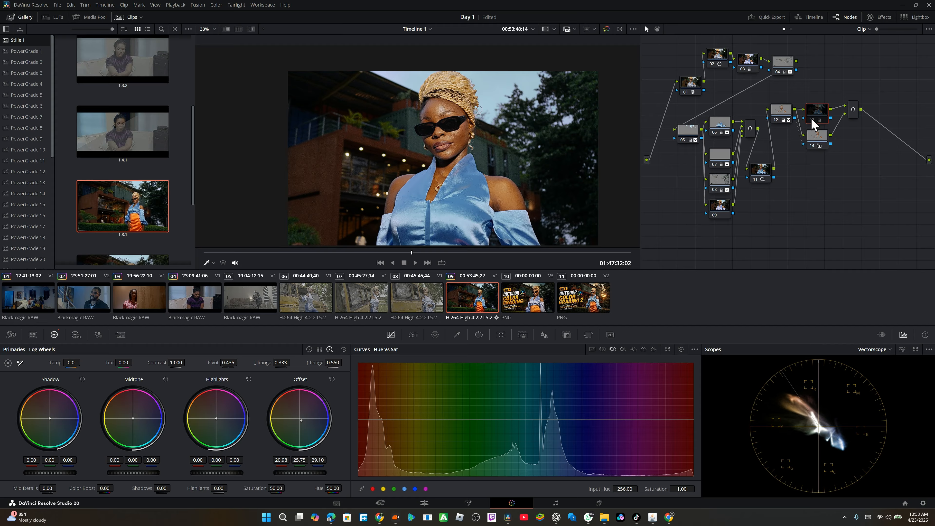
pyautogui.click(812, 120)
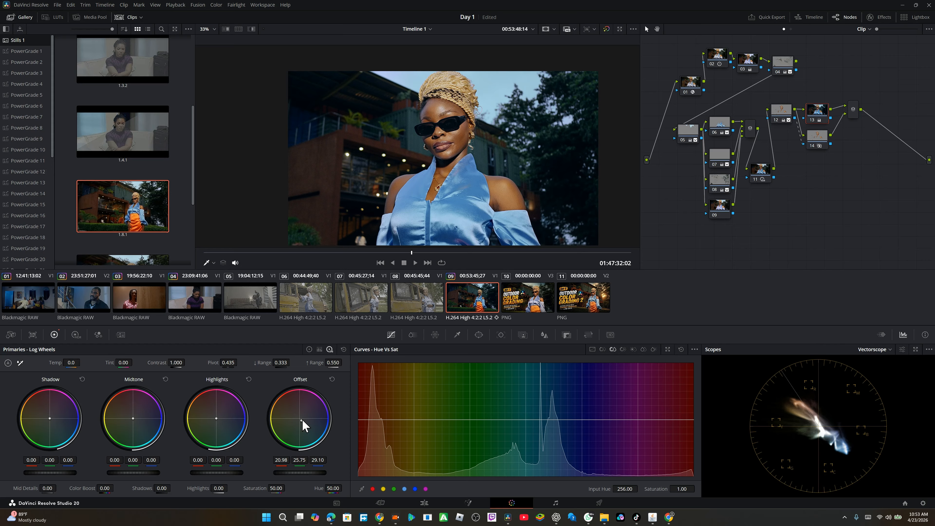
# - Try a strong teal Offset of 16.62, 26.85, 30.63 on node 13, and reduce the tint to 23.11, 25.22, 27.29
pyautogui.moveTo(303, 420); pyautogui.dragTo(301, 423)
pyautogui.moveTo(301, 423); pyautogui.dragTo(301, 423)
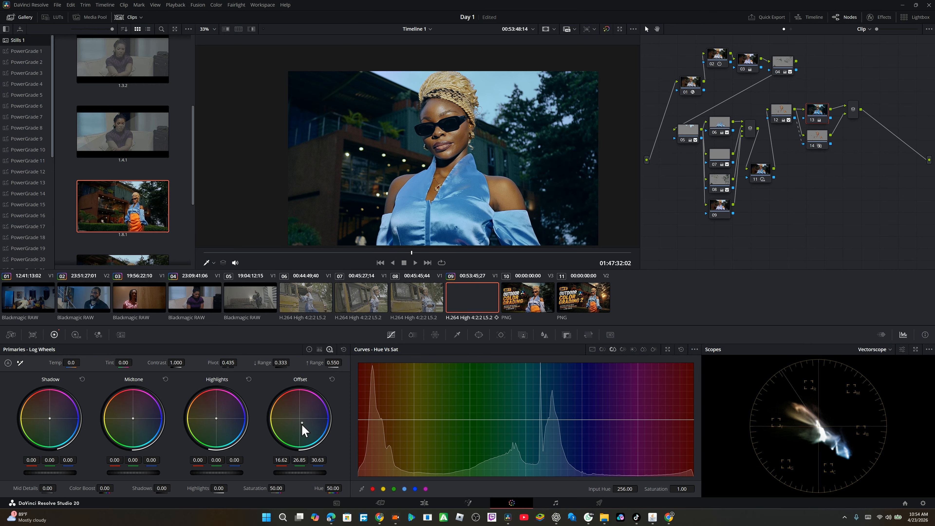
pyautogui.moveTo(301, 419); pyautogui.dragTo(301, 419)
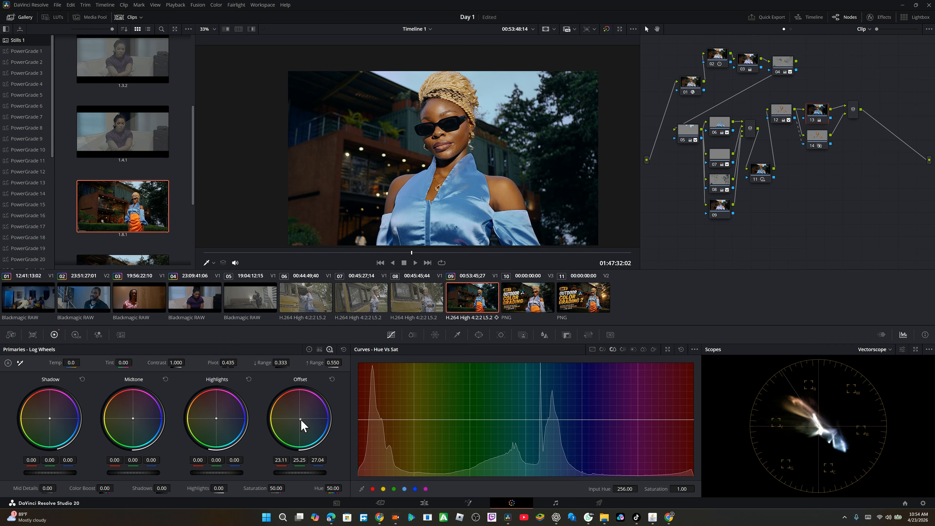
pyautogui.moveTo(302, 420); pyautogui.dragTo(301, 420)
# - Shift the point on node 12's Hue vs Sat curve to input hue 227.04 and saturation 0.89, and check the image full screen
pyautogui.click(780, 110)
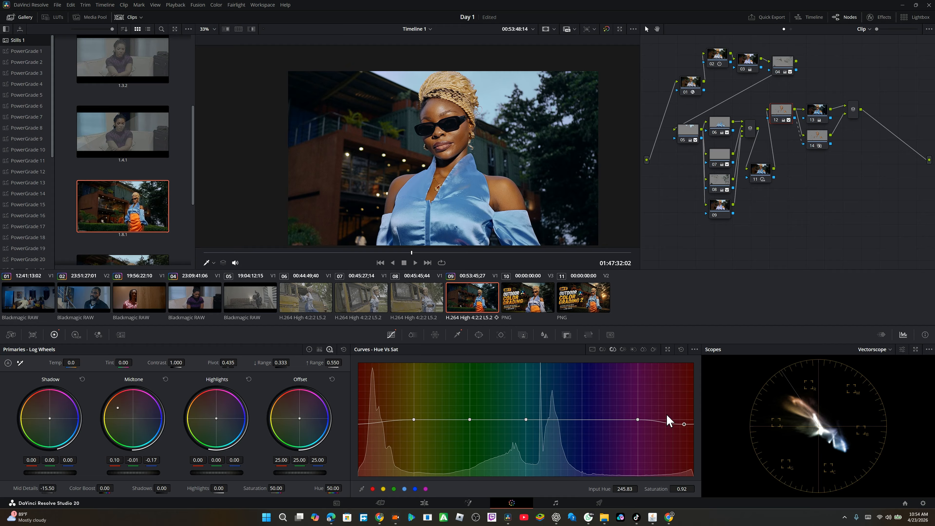
pyautogui.moveTo(683, 424)
pyautogui.mouseDown()
pyautogui.moveTo(659, 436)
pyautogui.moveTo(667, 425)
pyautogui.mouseUp()
pyautogui.hotkey('ctrl', 'f')
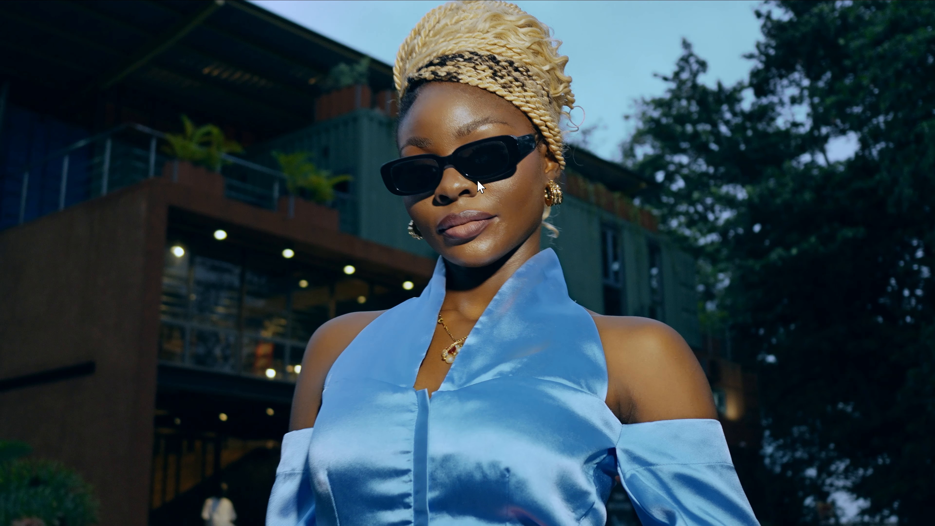
pyautogui.press('Escape')
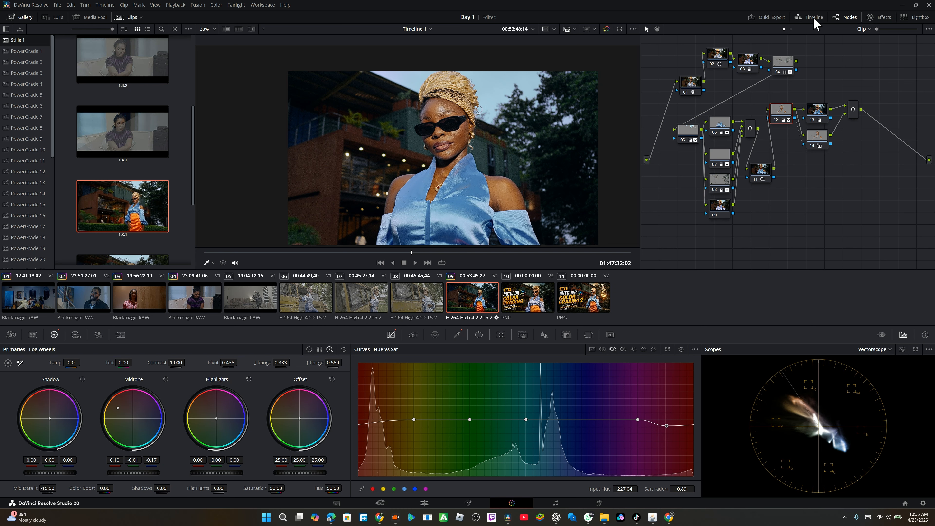
# - Set node 13's Offset wheel to 22.31, 25.50, 26.51 and go to the wide framing near the clip's start
pyautogui.click(818, 118)
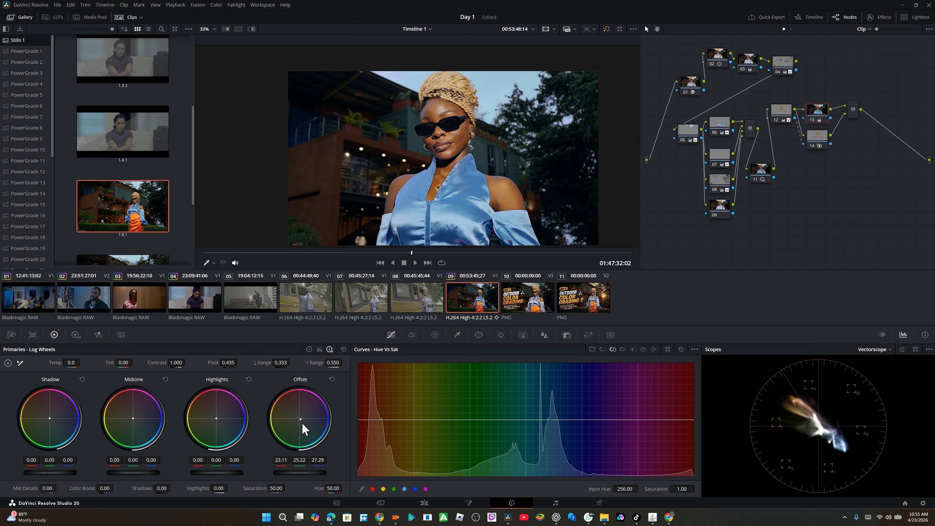
pyautogui.moveTo(300, 420); pyautogui.dragTo(300, 419)
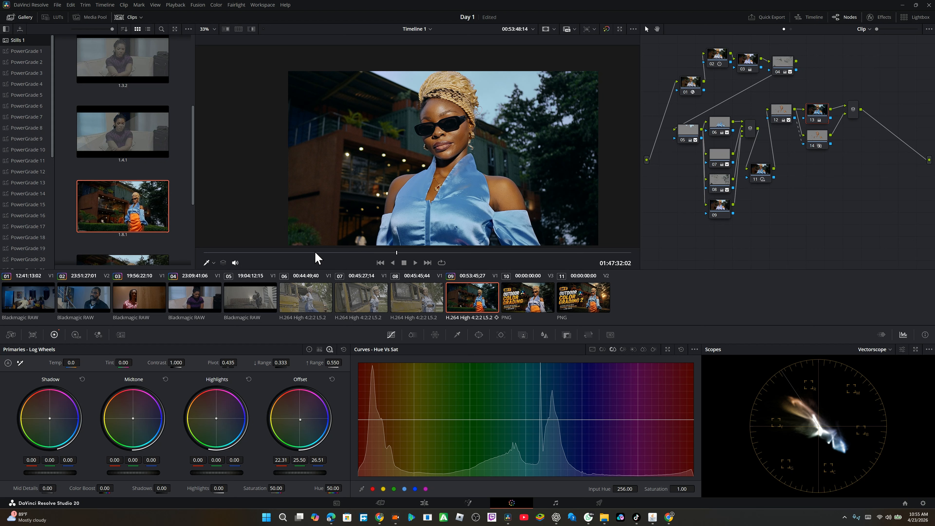
pyautogui.moveTo(220, 258); pyautogui.dragTo(220, 258)
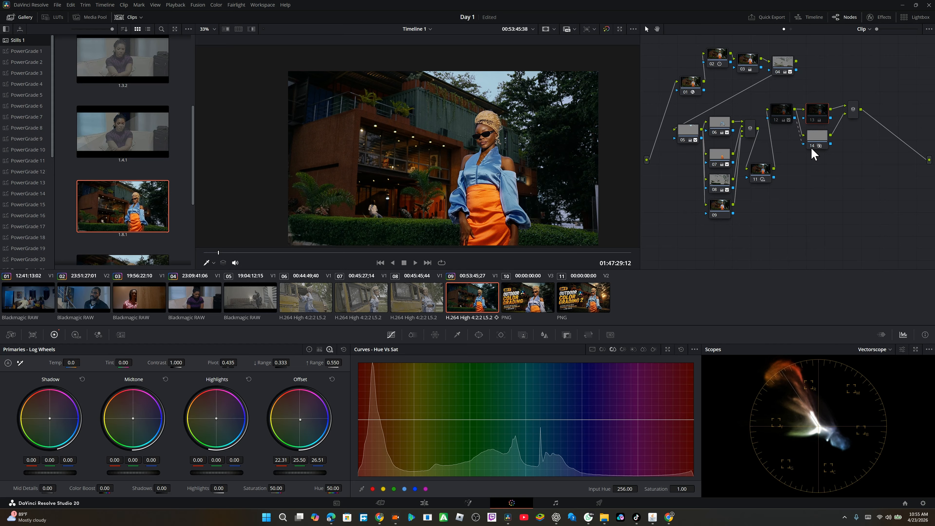
# - Compare the wide framing with nodes 13, 12 and 11 off and on, and view the graded image full screen
pyautogui.click(813, 121)
pyautogui.click(812, 121)
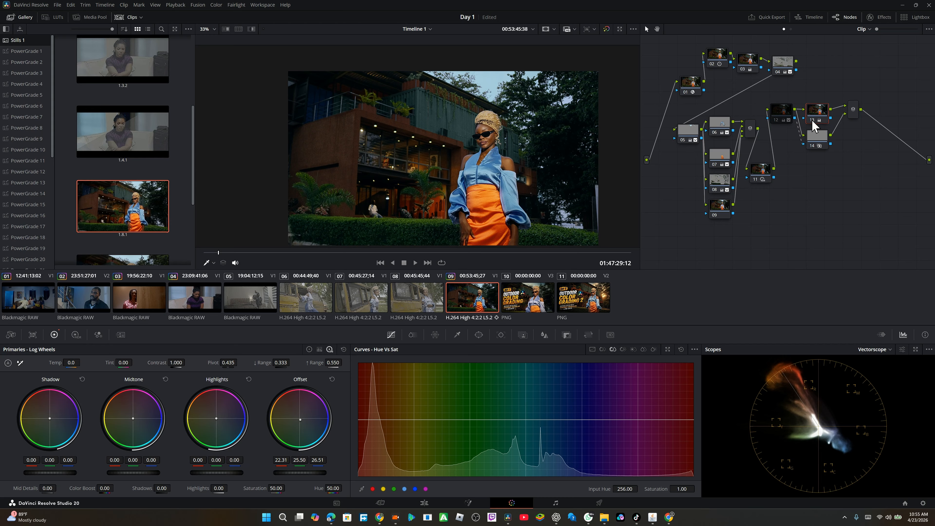
pyautogui.click(776, 123)
pyautogui.click(778, 120)
pyautogui.click(755, 180)
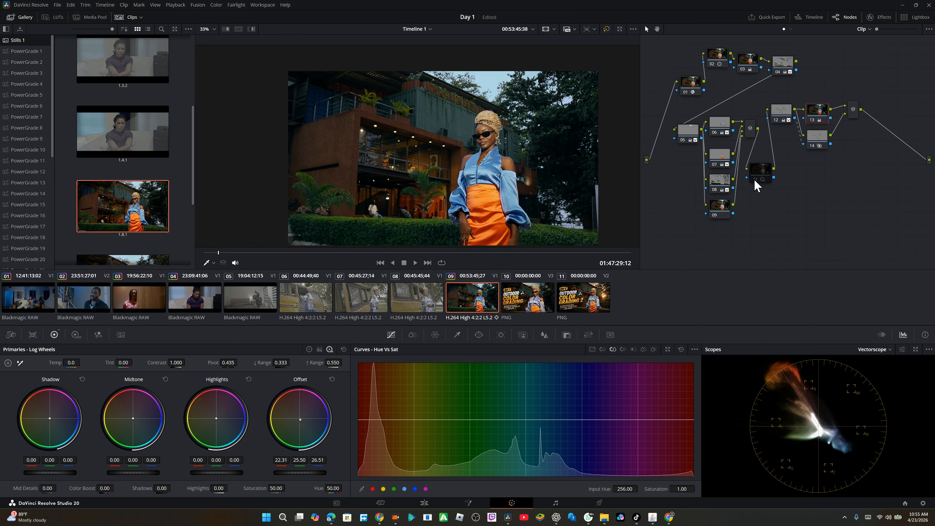
pyautogui.click(755, 180)
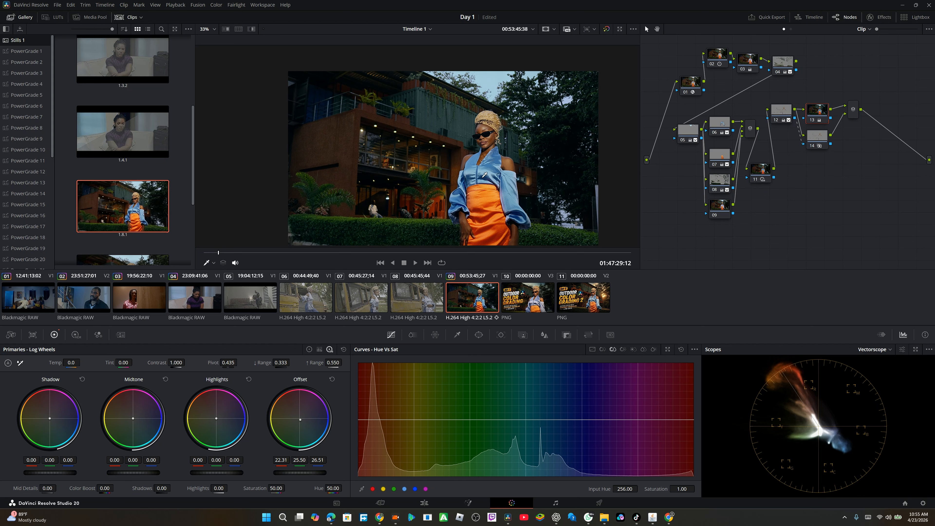
pyautogui.hotkey('ctrl', 'f')
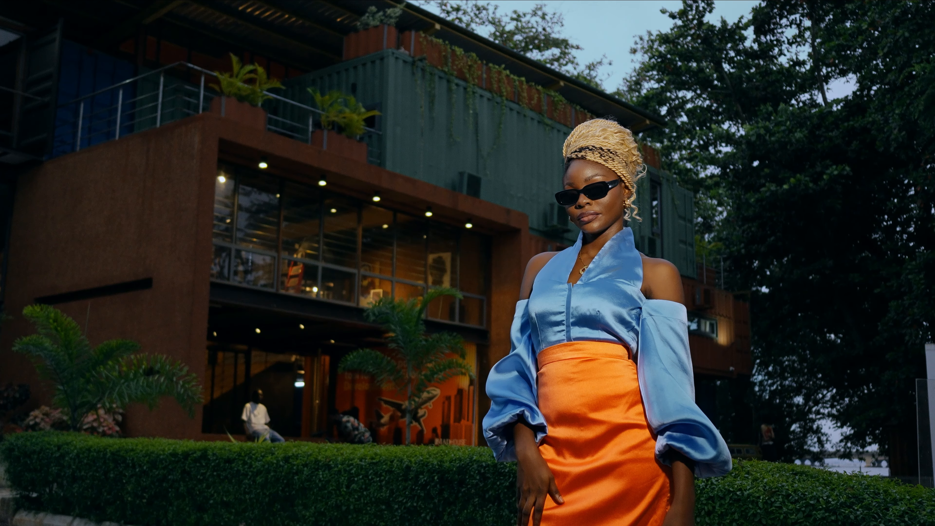
pyautogui.hotkey('ctrl', 'f')
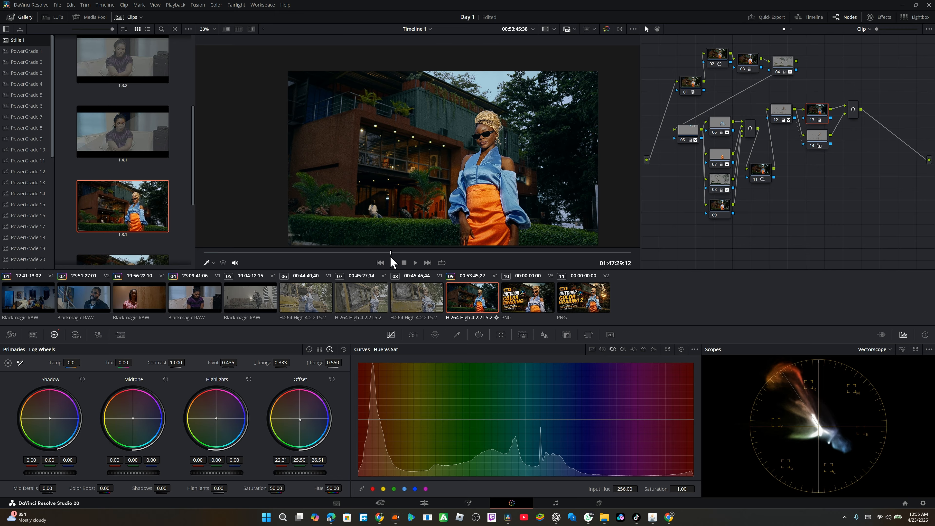
# - Compare the closer framing with the whole grade bypassed and active, and scrub through the clip to review the look
pyautogui.click(607, 29)
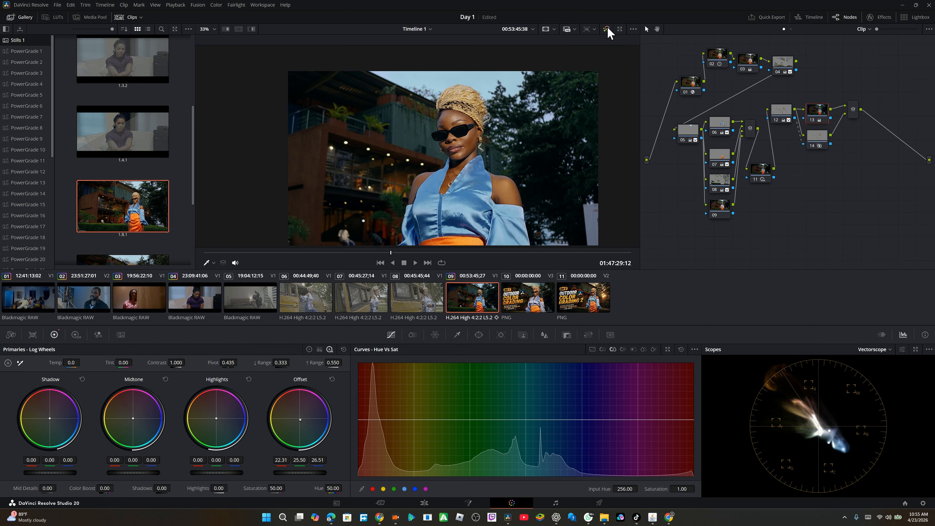
pyautogui.click(607, 29)
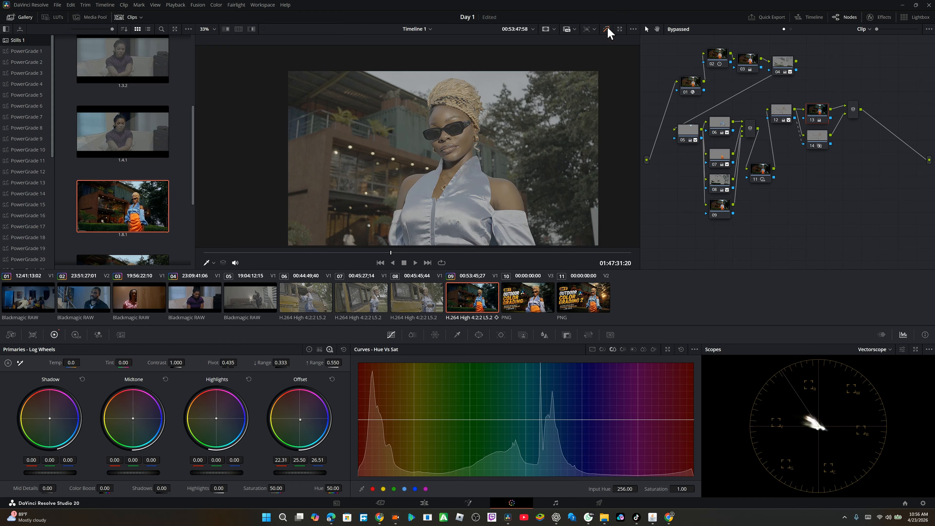
pyautogui.click(608, 29)
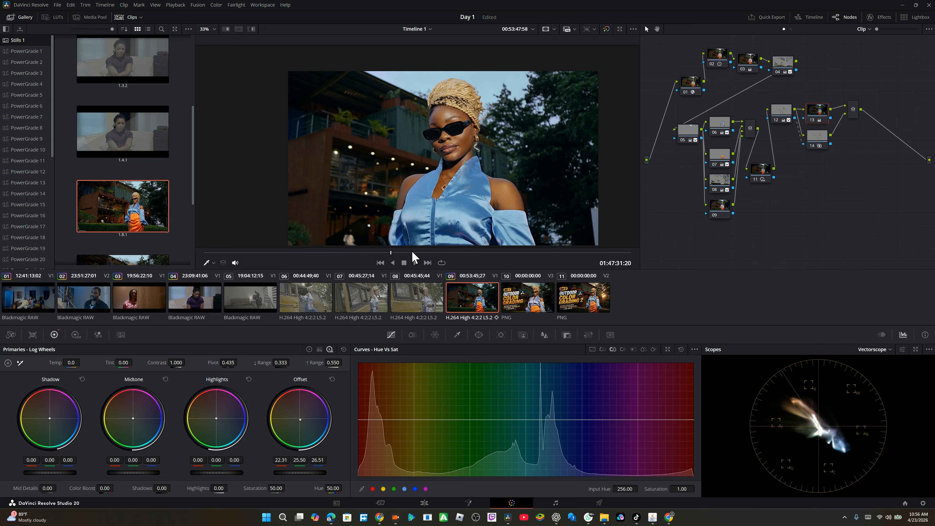
pyautogui.moveTo(412, 251); pyautogui.dragTo(610, 254)
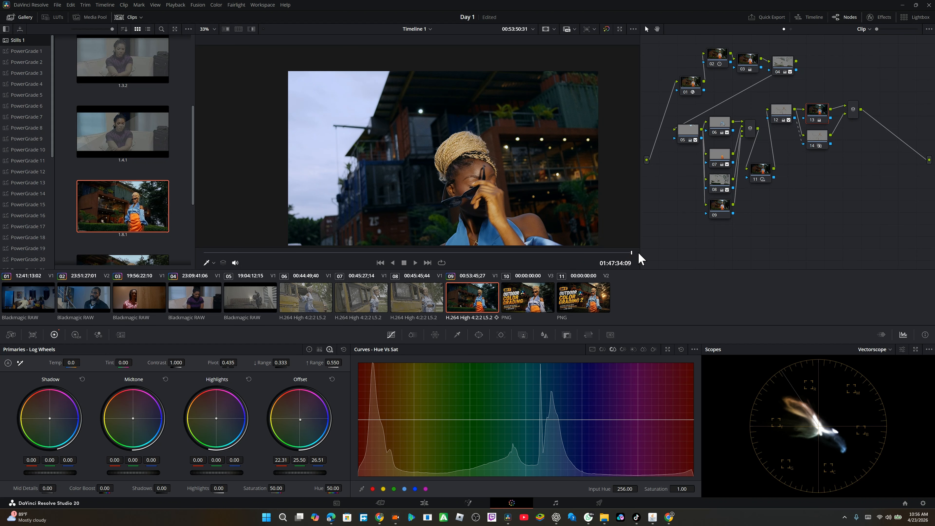
pyautogui.click(277, 257)
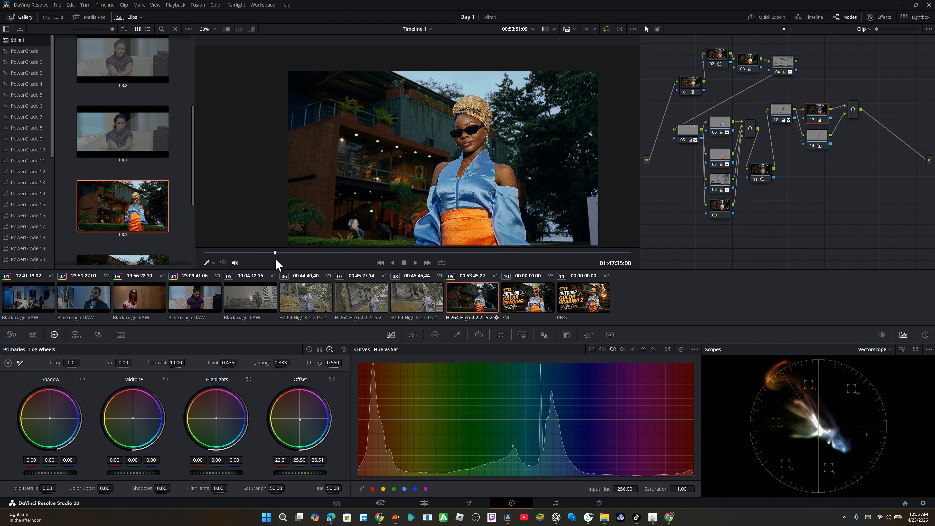
pyautogui.moveTo(281, 259); pyautogui.dragTo(350, 264)
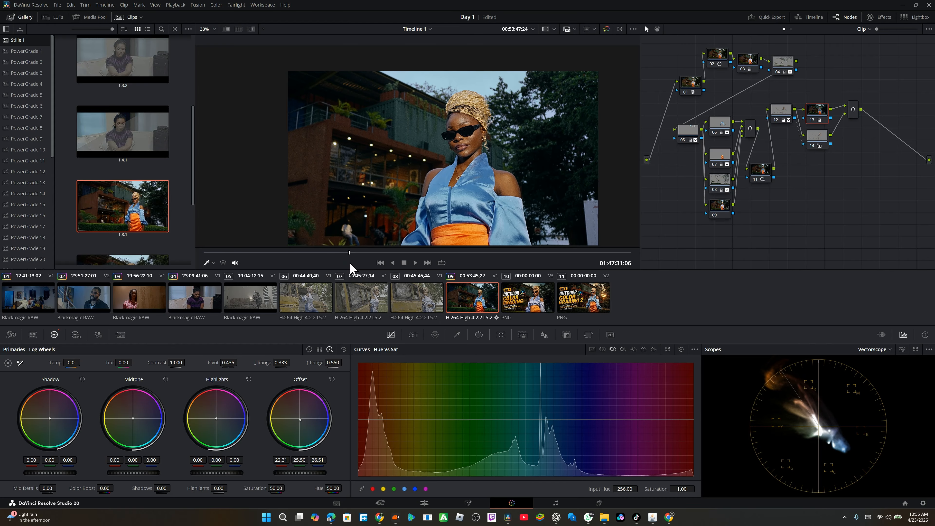